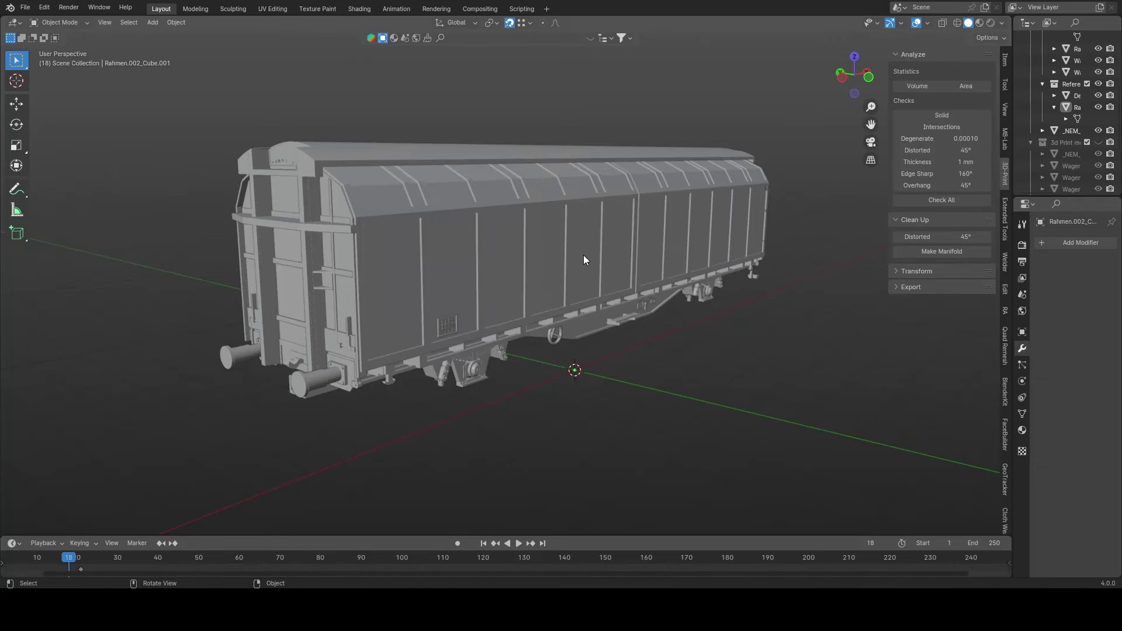
Step: Orbit the view to inspect the wagon's underside and a low view of its end
middle_drag(387, 226, 352, 248)
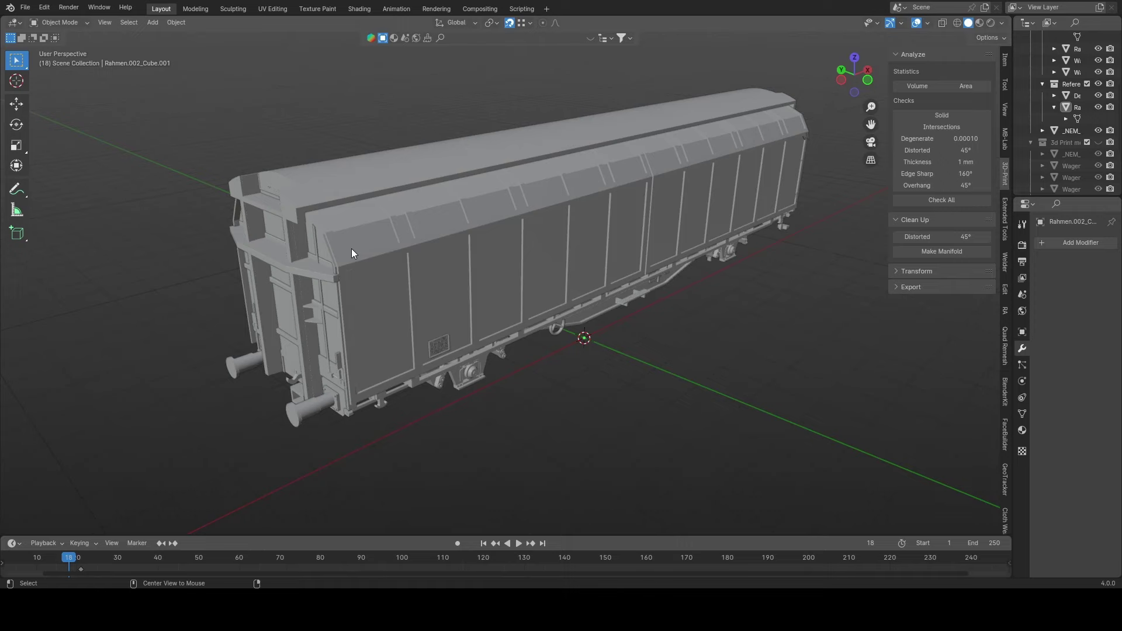
middle_drag(603, 392, 637, 280)
key(alt)
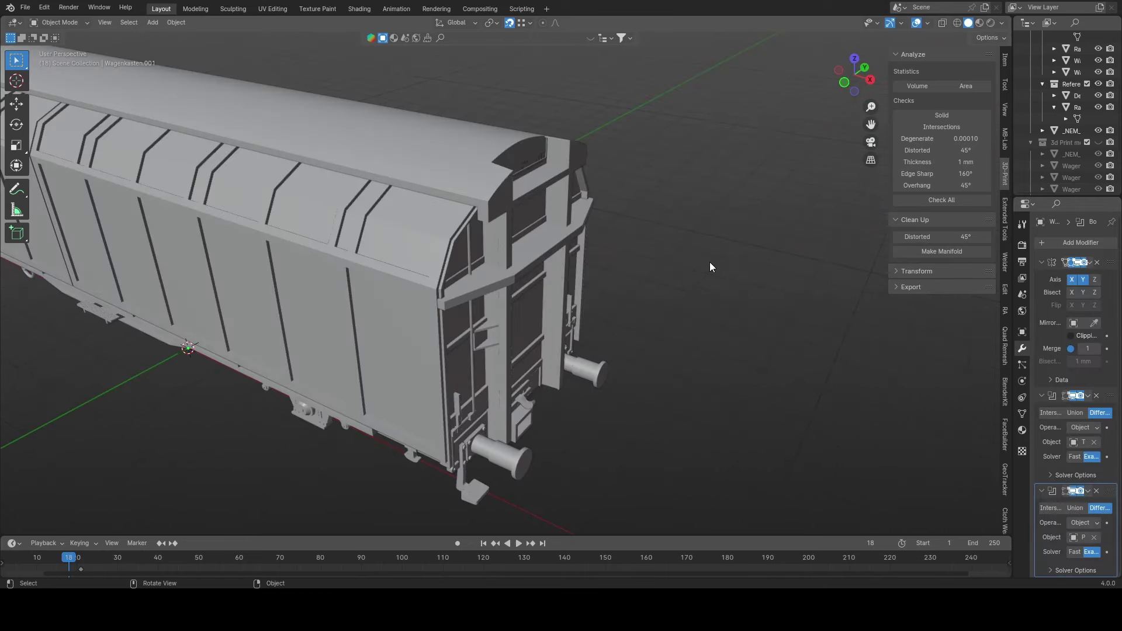
middle_drag(724, 403, 500, 325)
Step: Select the car body Wagenkasten.001 and inspect its roof edge mesh in Edit Mode
click(480, 293)
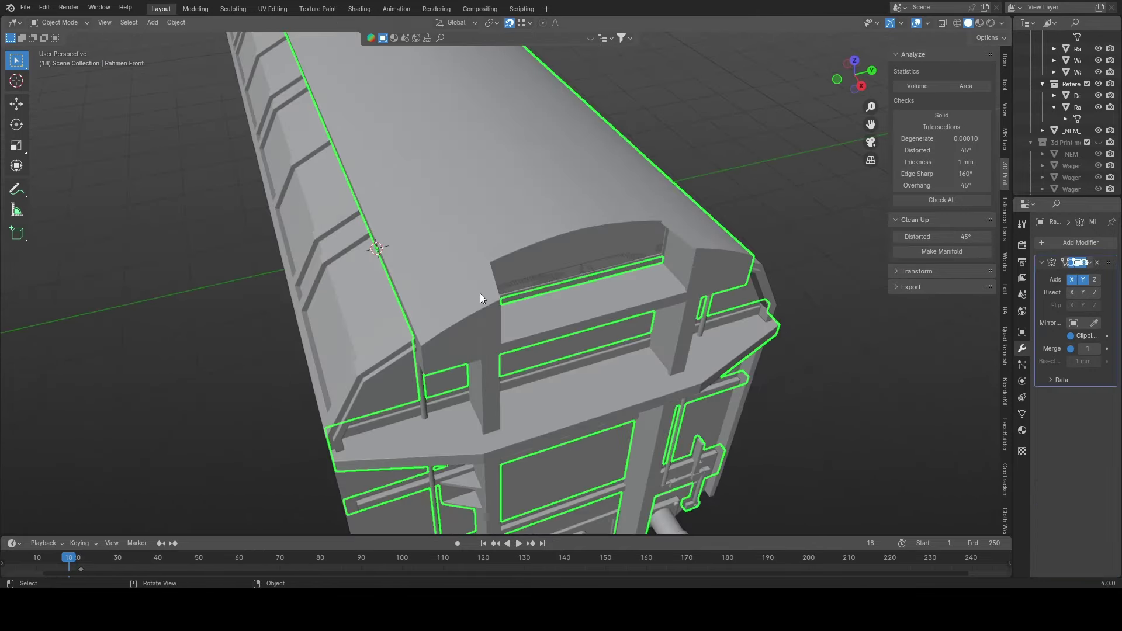
click(479, 294)
scroll(579, 278, up, 6)
key(Tab)
middle_drag(520, 302, 575, 278)
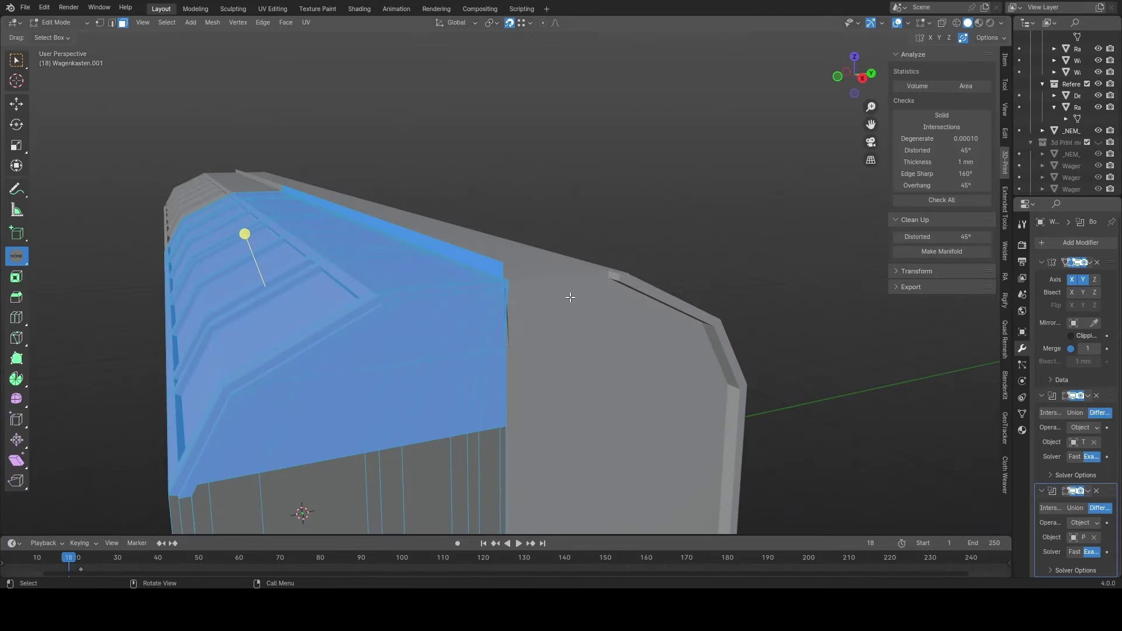
key(Tab)
Step: Orbit around the wagon end and buffers, then compare with the full-size Hbbins photo
mouse_move(561, 362)
middle_down()
mouse_move(548, 325)
mouse_move(571, 381)
middle_up()
scroll(563, 395, up, 6)
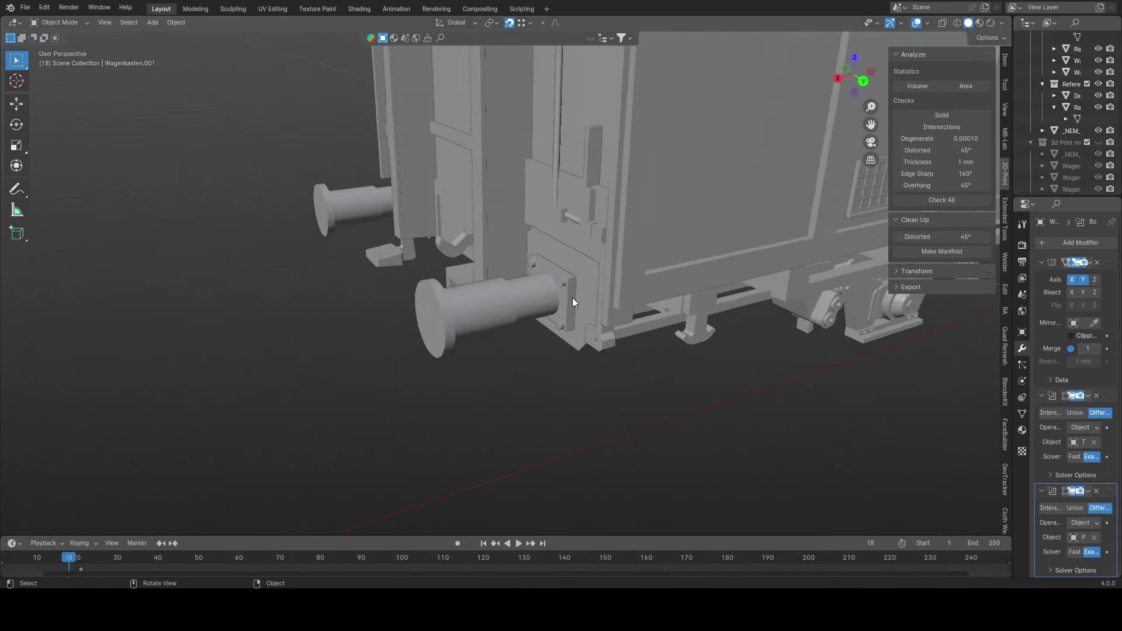
middle_drag(571, 297, 362, 345)
scroll(328, 269, up, 5)
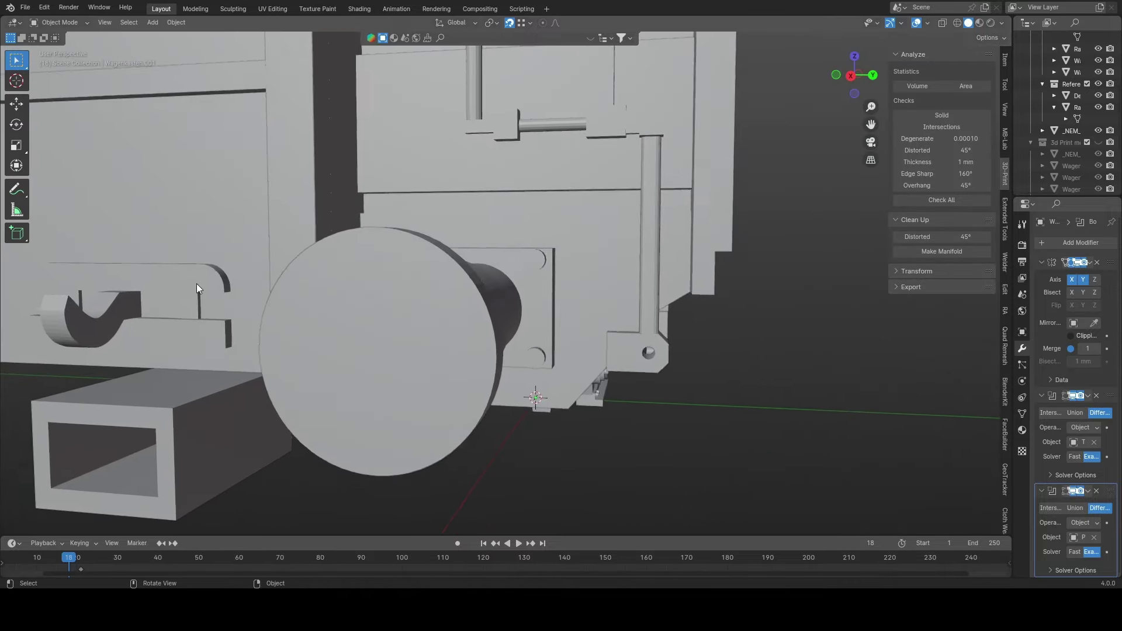
scroll(314, 248, down, 5)
middle_drag(516, 376, 594, 307)
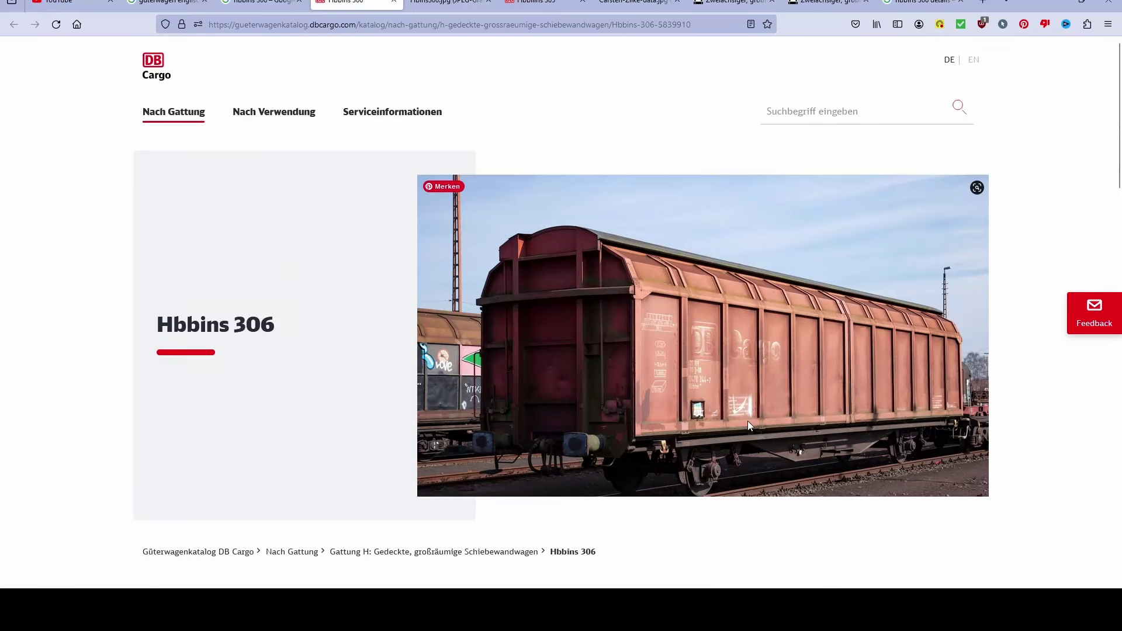
scroll(749, 425, down, 1)
scroll(749, 423, down, 1)
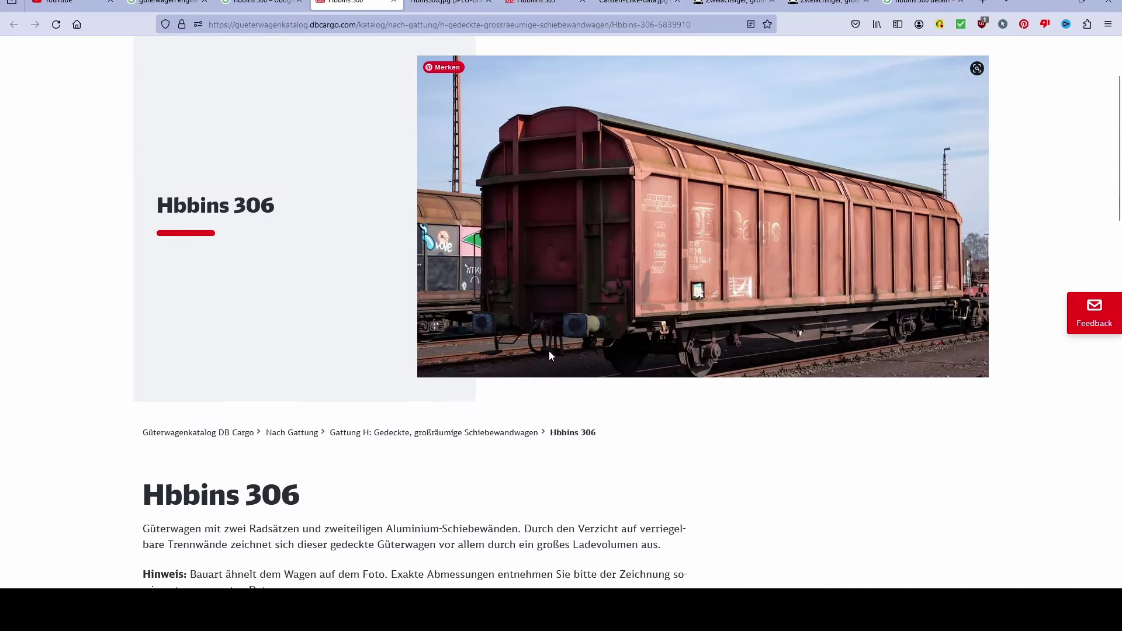
key(ctrl+Tab)
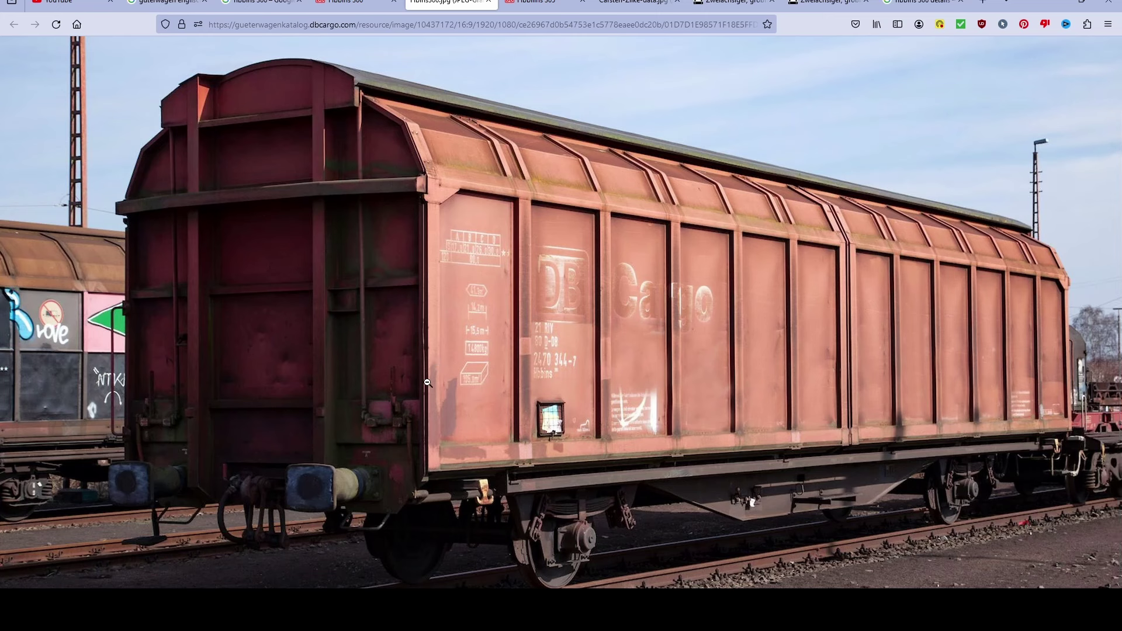
key(alt+Tab)
shift+middle_drag(393, 268, 208, 367)
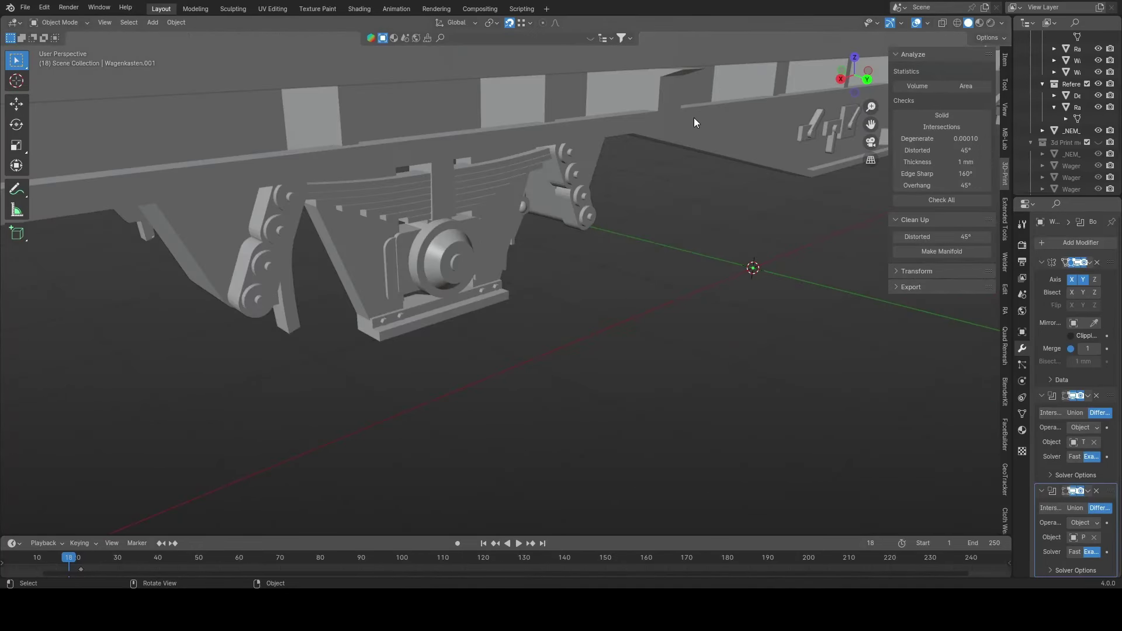
scroll(608, 360, down, 8)
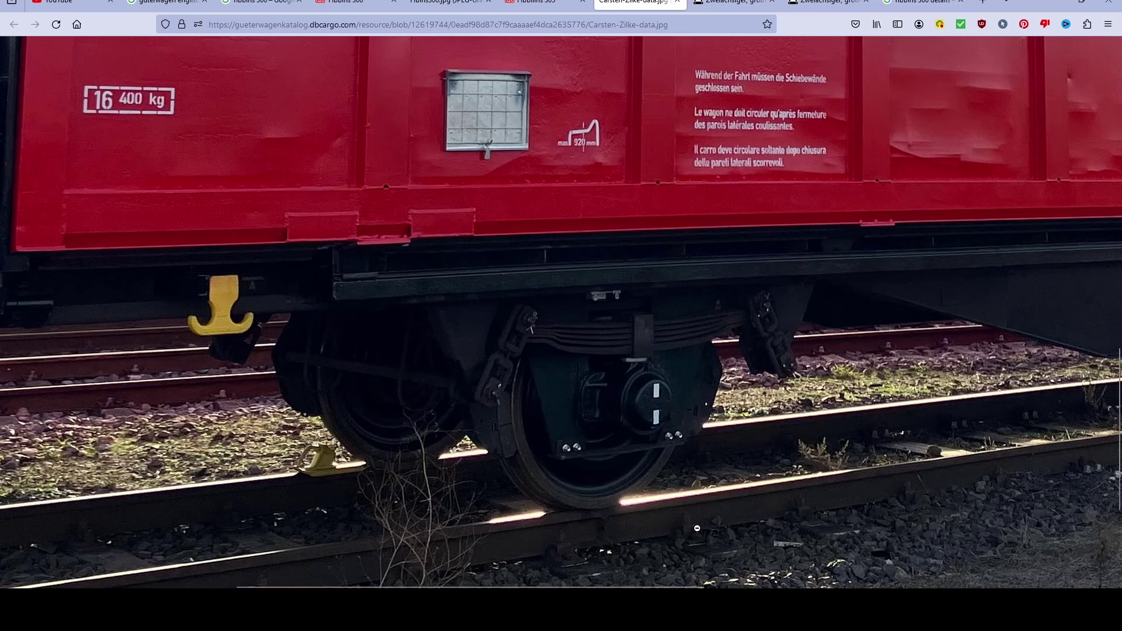
key(alt+Tab)
middle_drag(718, 250, 490, 314)
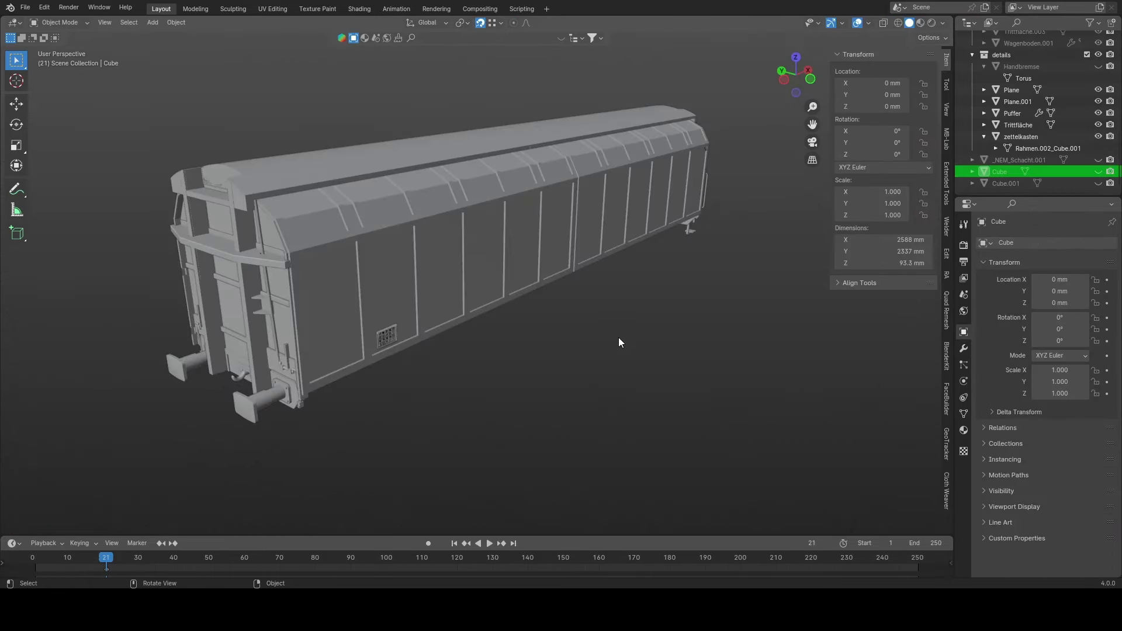
Step: Orbit to a low, angled view of the wagon end and its vent grate
middle_drag(620, 339, 619, 293)
scroll(508, 345, up, 5)
mouse_move(619, 221)
middle_down()
mouse_move(520, 250)
mouse_move(459, 229)
mouse_move(362, 236)
mouse_move(492, 245)
mouse_move(506, 277)
mouse_move(483, 281)
middle_up()
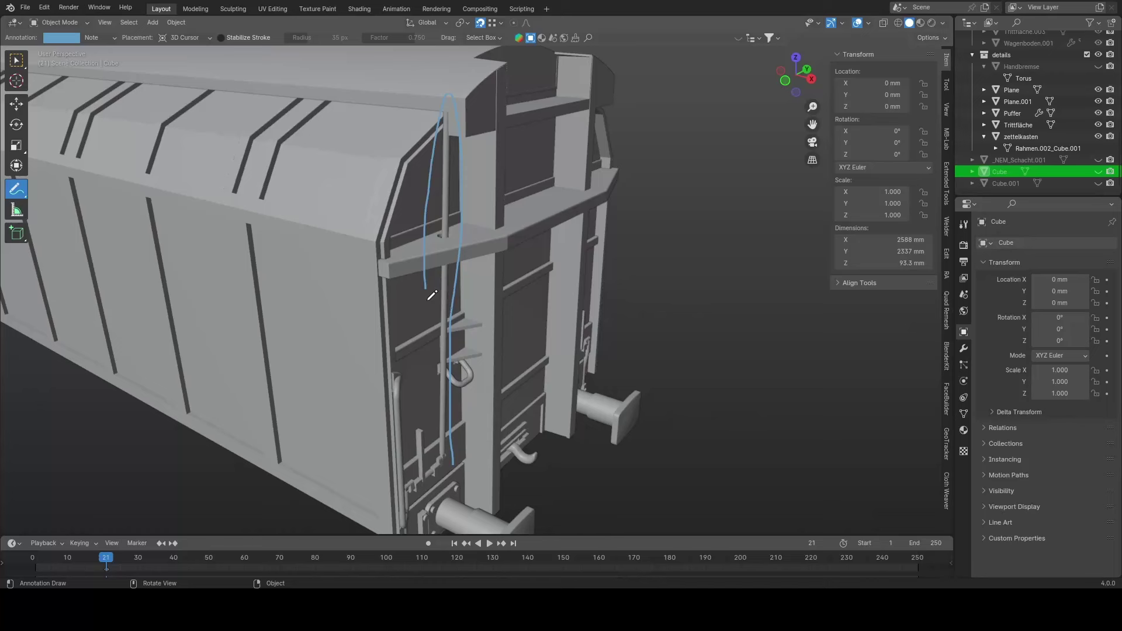
Step: Extend the annotation down the ladder rail, then erase that stroke
drag(432, 295, 446, 451)
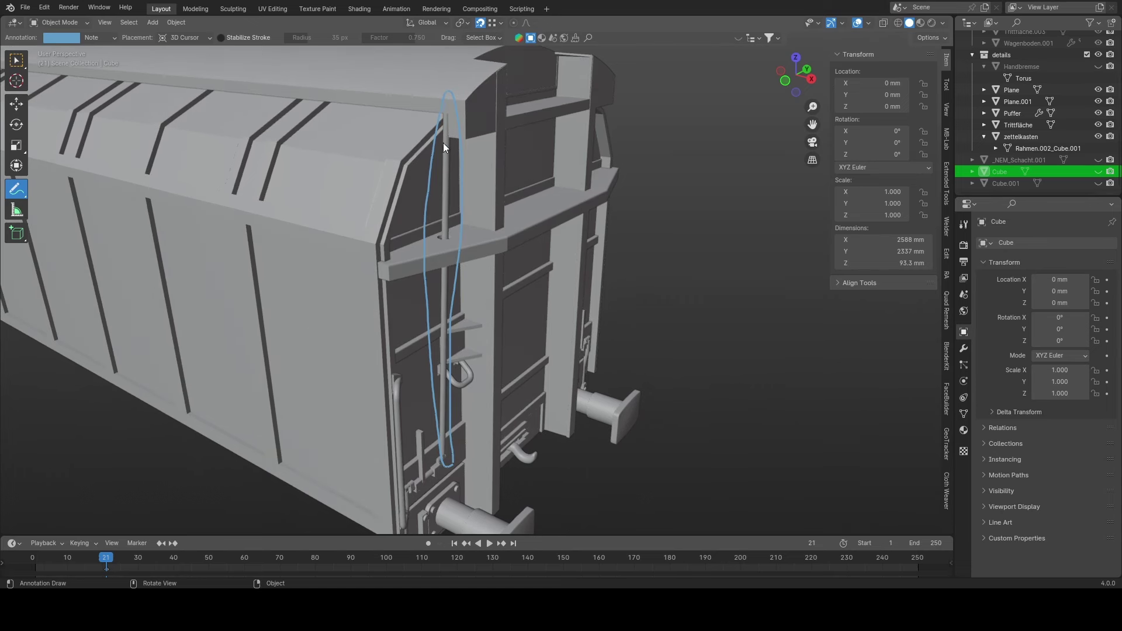
drag(26, 185, 92, 266)
mouse_move(455, 80)
mouse_down()
mouse_move(437, 105)
mouse_move(429, 194)
mouse_move(447, 465)
mouse_move(472, 172)
mouse_up()
middle_drag(460, 87, 3, 79)
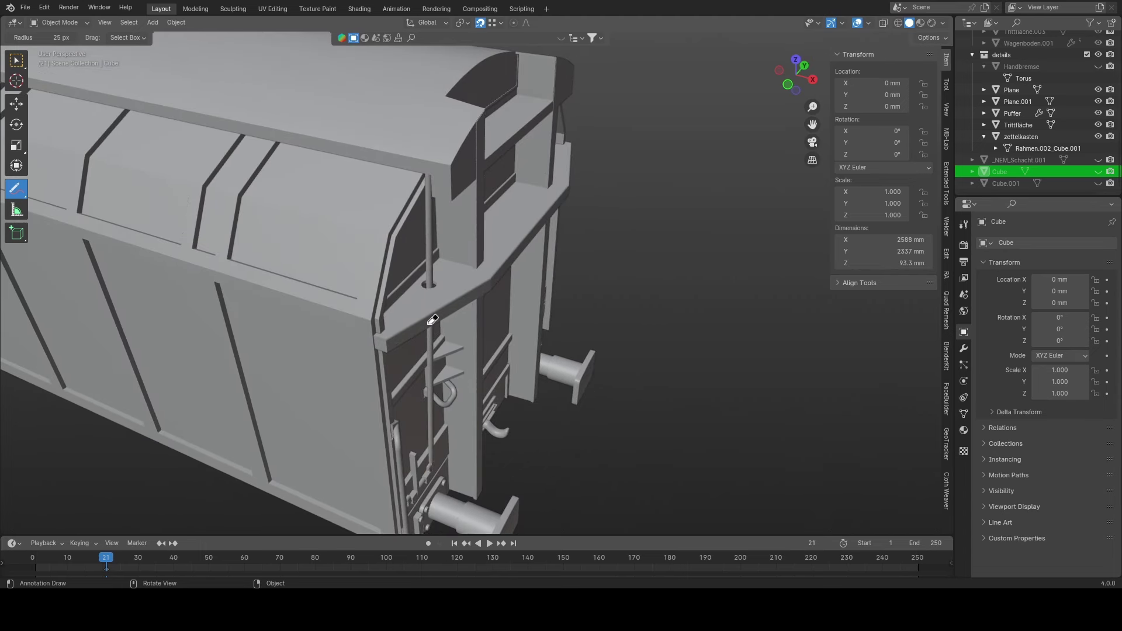
Step: Circle the buffer-beam plate with an annotation, then erase it with the Annotate Eraser
drag(24, 191, 88, 193)
mouse_move(387, 345)
mouse_down()
mouse_move(476, 298)
mouse_move(495, 270)
mouse_move(474, 255)
mouse_move(417, 271)
mouse_move(385, 319)
mouse_move(383, 350)
mouse_move(414, 349)
mouse_up()
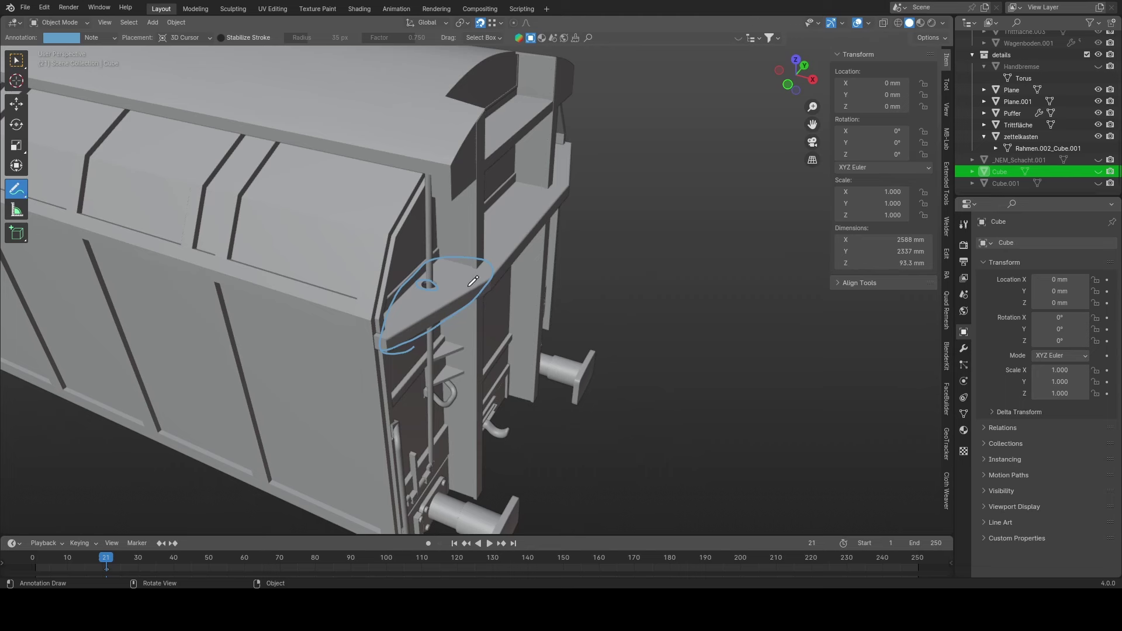
click(16, 189)
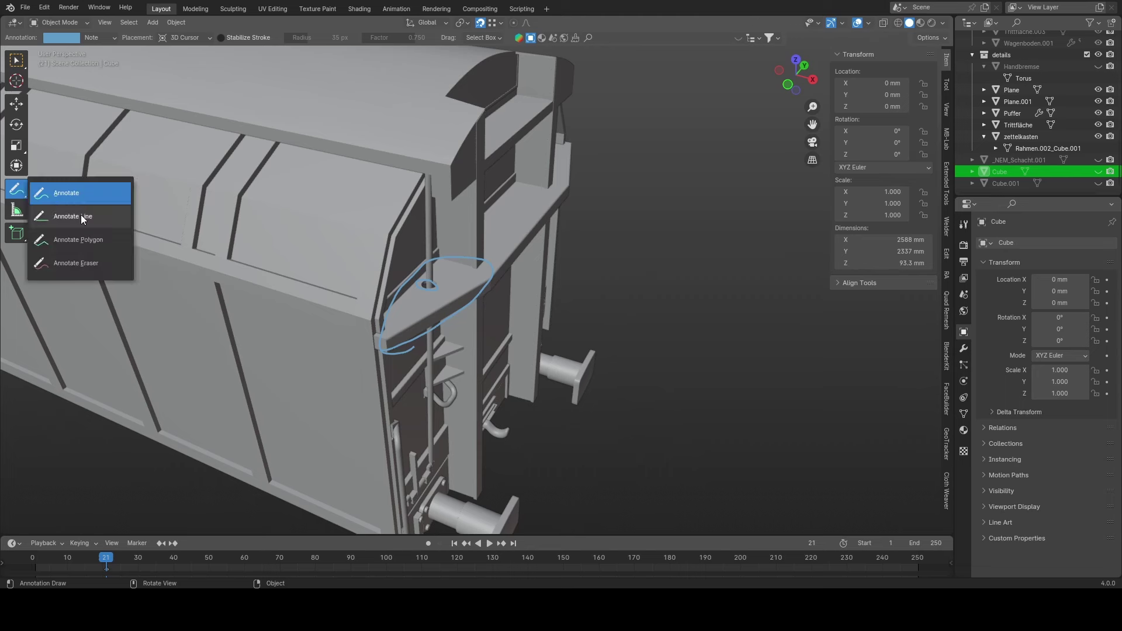
click(95, 263)
drag(426, 282, 403, 350)
Step: With Select Box, pick the hook, handle bar, buffers and step Trittfläche, then clear the selection
key(w)
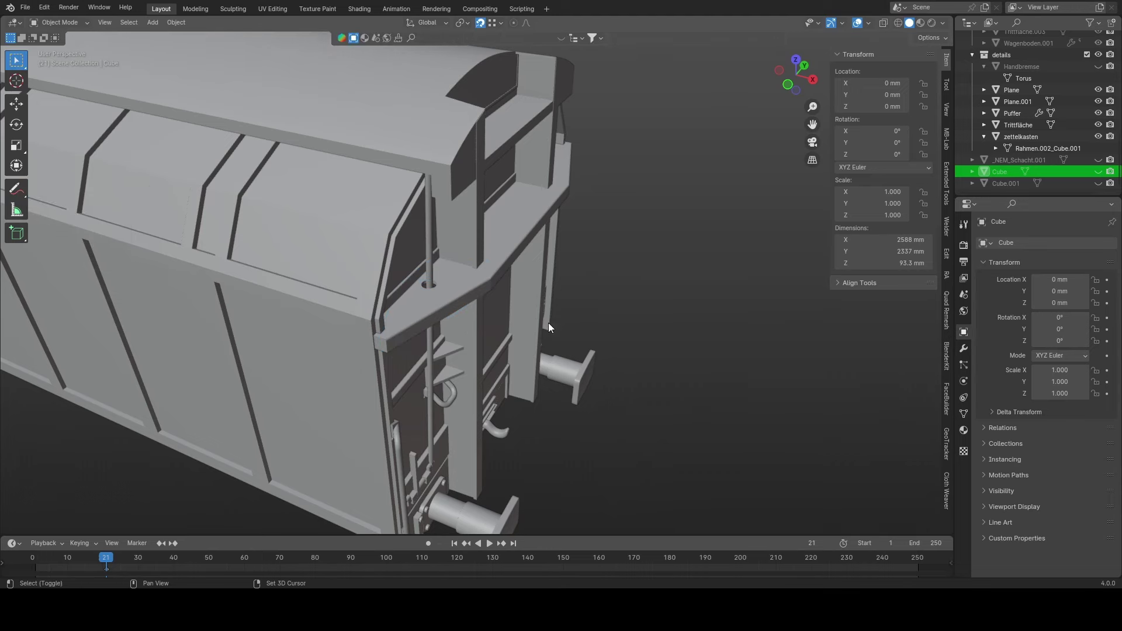
middle_drag(548, 323, 492, 144)
click(504, 160)
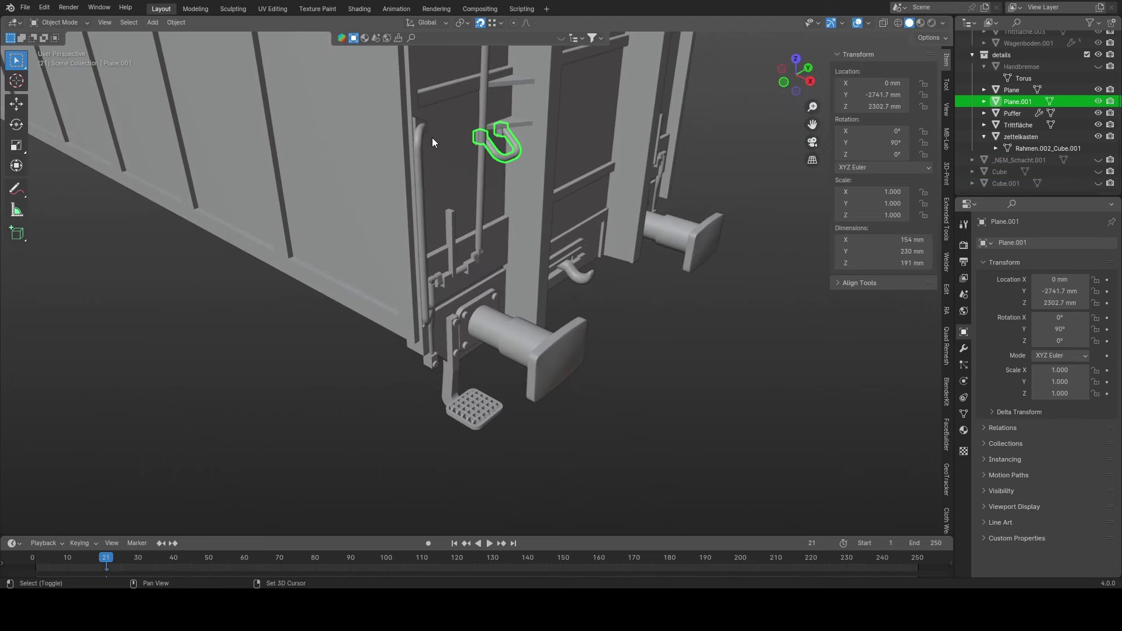
shift+click(424, 152)
shift+click(515, 350)
shift+click(483, 412)
click(667, 376)
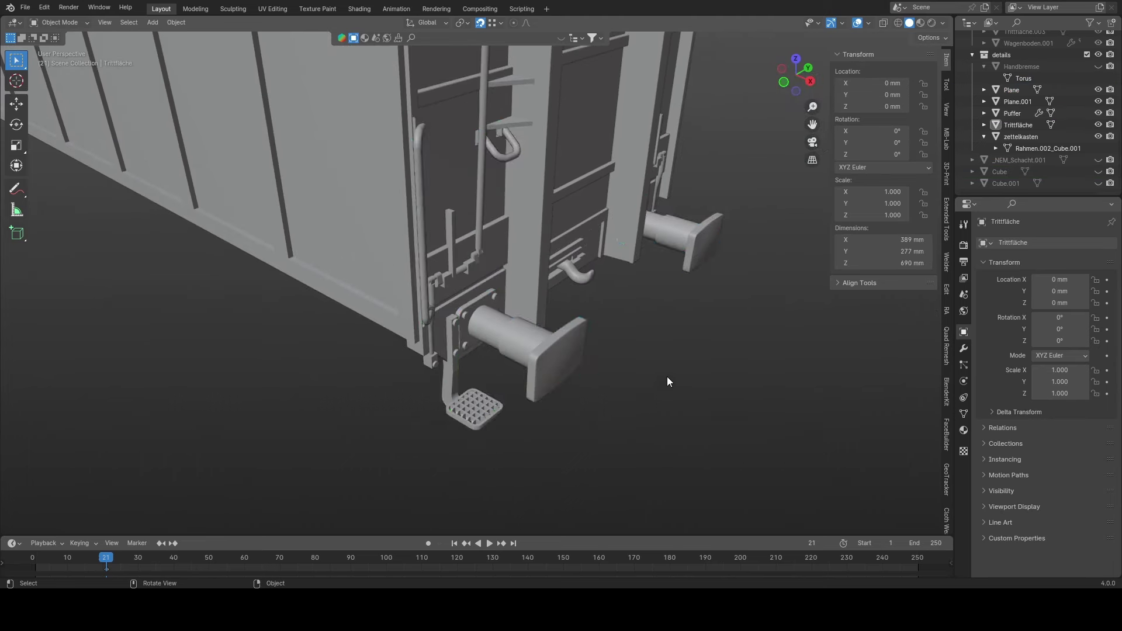
Step: Select only the Puffer buffer and orbit around its flange and underside
scroll(668, 376, up, 6)
click(588, 290)
scroll(587, 290, down, 6)
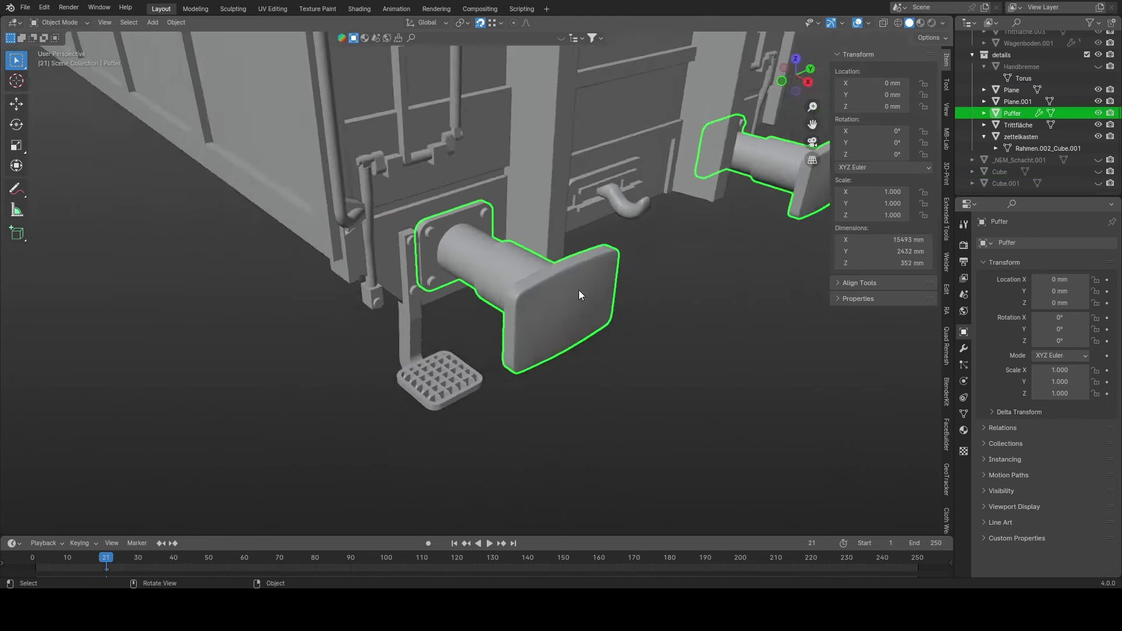
middle_drag(524, 261, 461, 322)
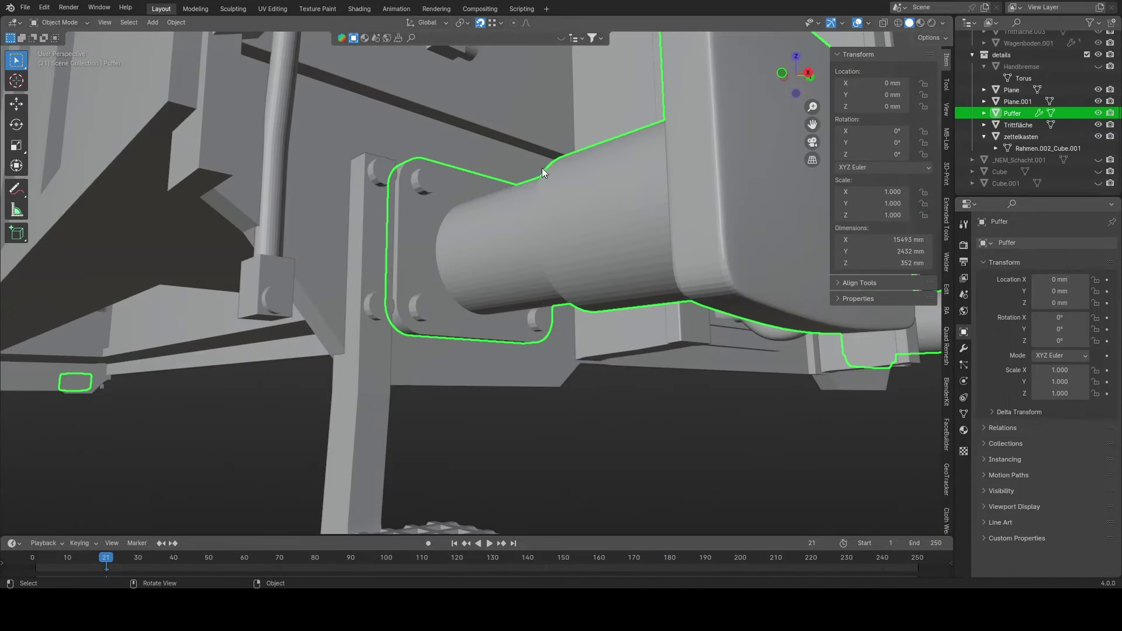
middle_drag(547, 176, 567, 279)
middle_drag(456, 354, 507, 252)
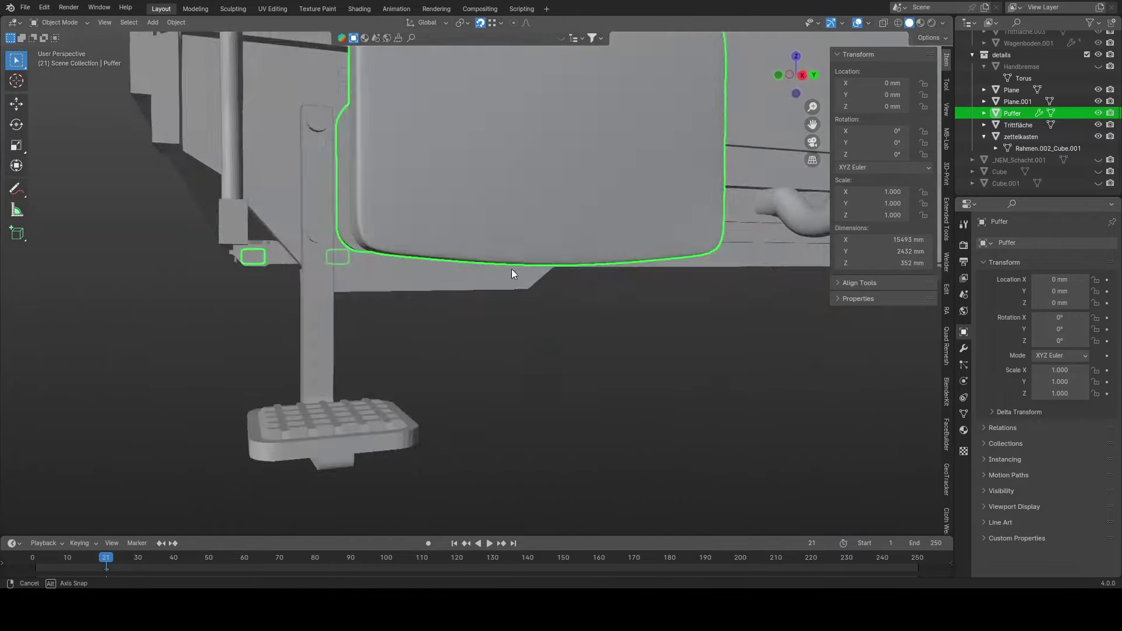
middle_drag(517, 273, 526, 188)
Step: Examine the buffer from the front and side, then hide the buffers
scroll(533, 225, up, 3)
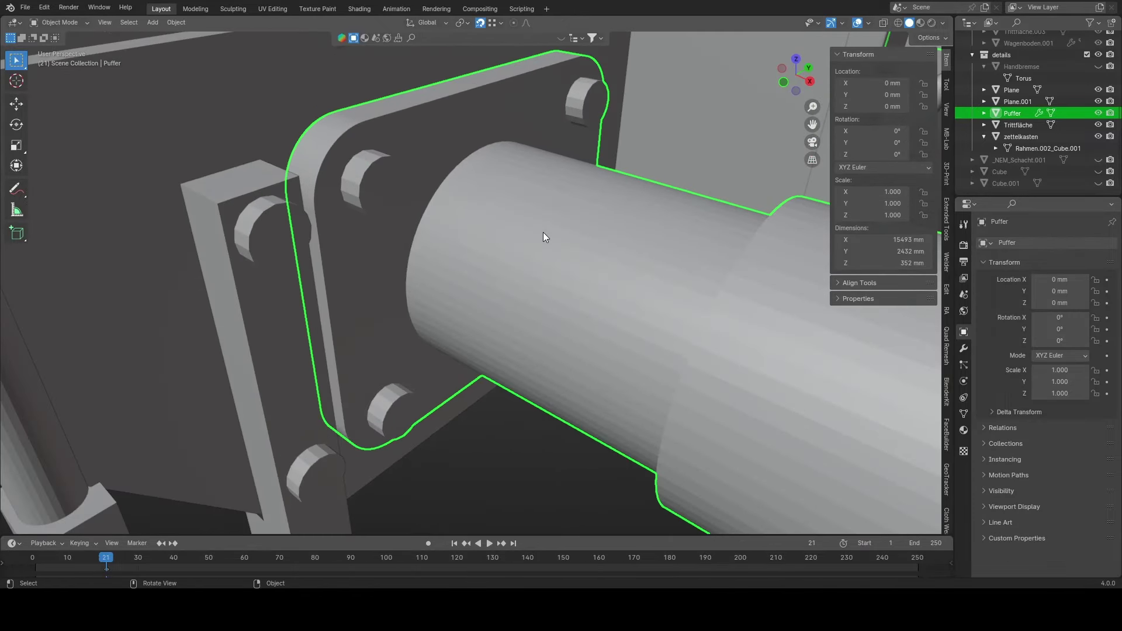
scroll(542, 232, down, 5)
middle_drag(553, 235, 479, 237)
scroll(493, 261, up, 2)
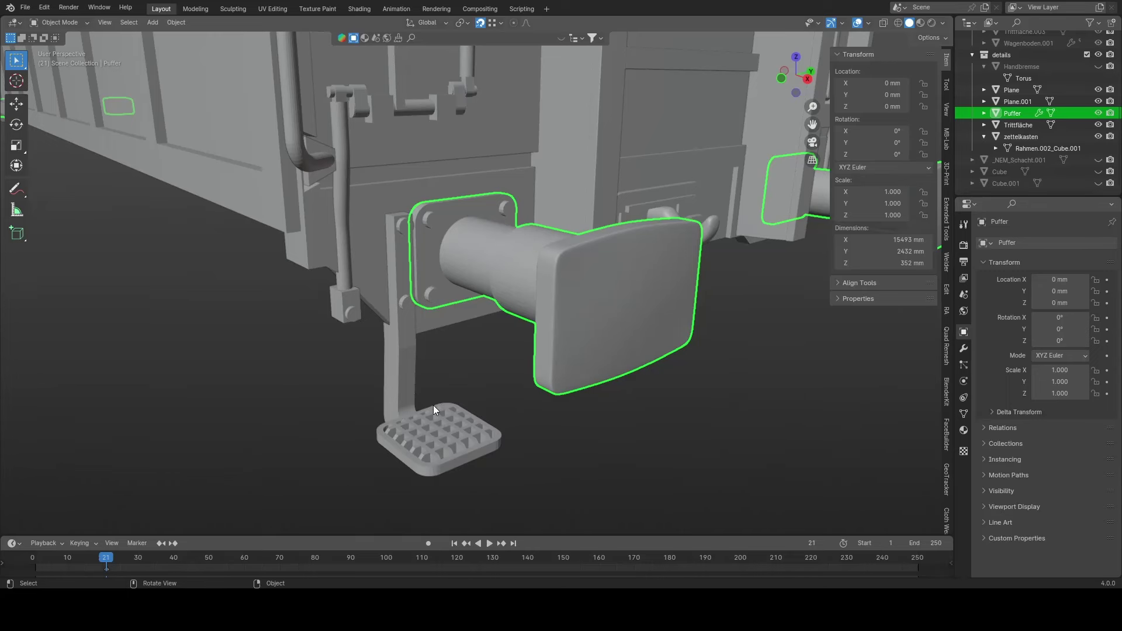
middle_drag(501, 296, 617, 342)
scroll(566, 301, up, 3)
scroll(565, 296, down, 3)
scroll(566, 309, down, 2)
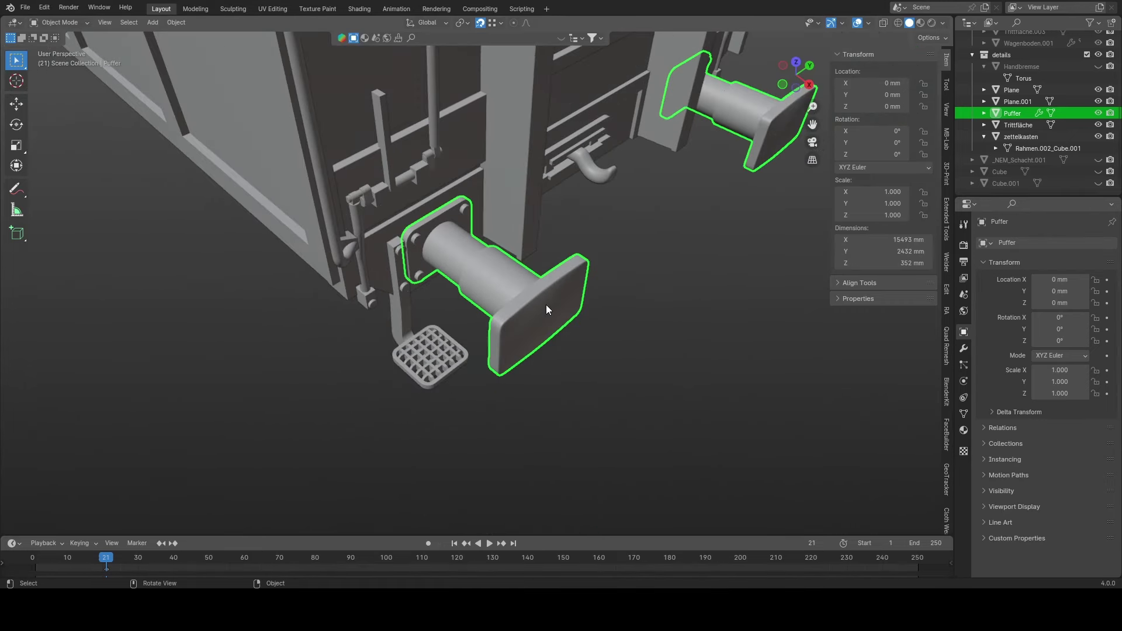
middle_drag(549, 304, 514, 213)
key(h)
Step: Isolate the hook and handrail, select only the handrail Plane, and circle its top end
key(shift+h)
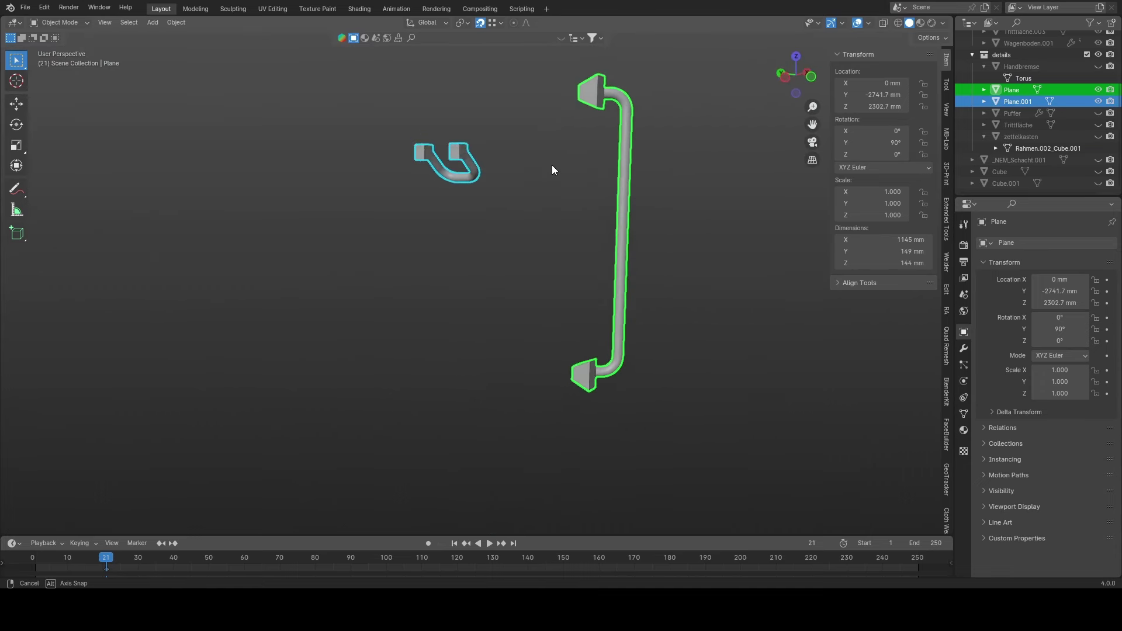
middle_drag(565, 133, 550, 181)
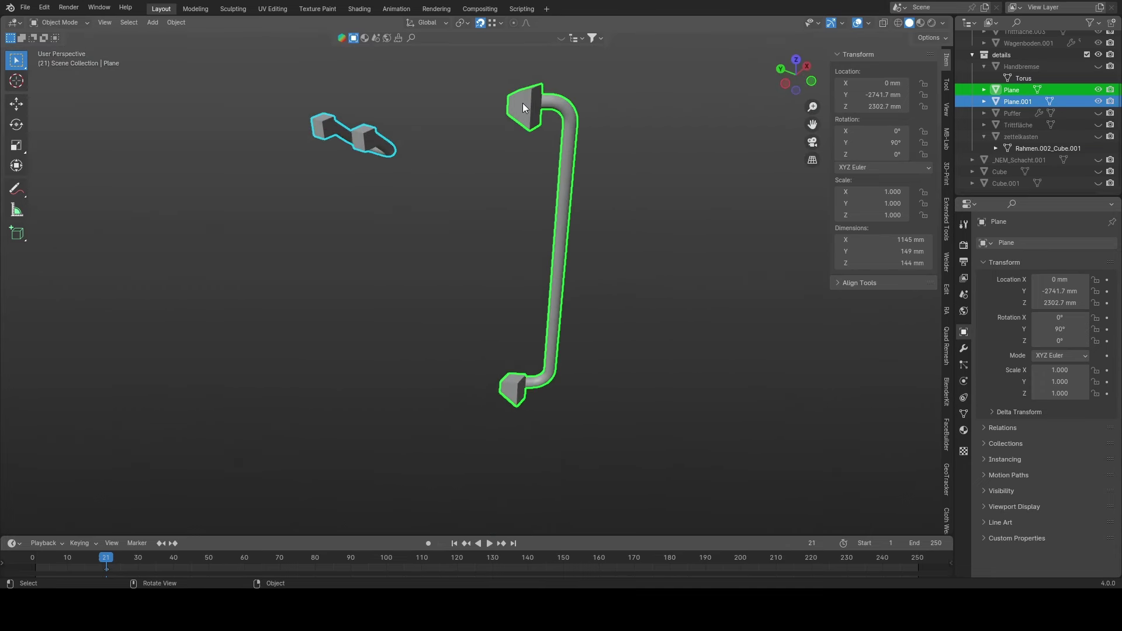
click(522, 103)
click(16, 189)
mouse_move(527, 133)
mouse_down()
mouse_move(535, 89)
mouse_move(501, 98)
mouse_up()
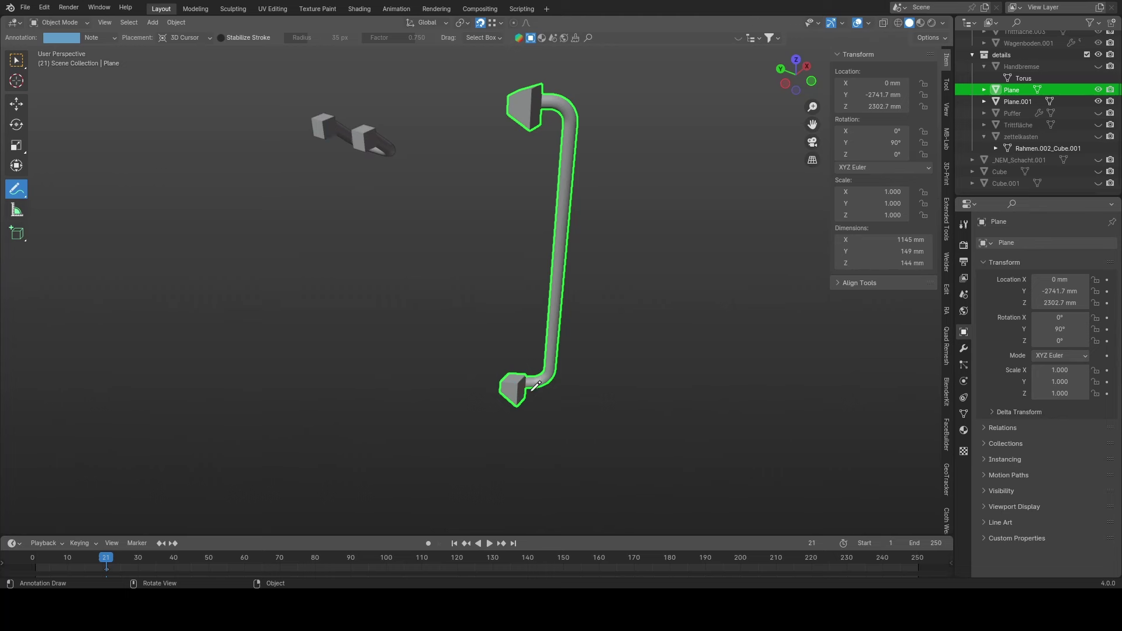
Step: Leave local view, select the step Trittfläche, orbit beneath it, and undo the annotation circle
key(KP_Divide)
key(alt+a)
scroll(584, 395, up, 5)
click(454, 374)
middle_drag(454, 374, 553, 387)
middle_drag(368, 285, 88, 279)
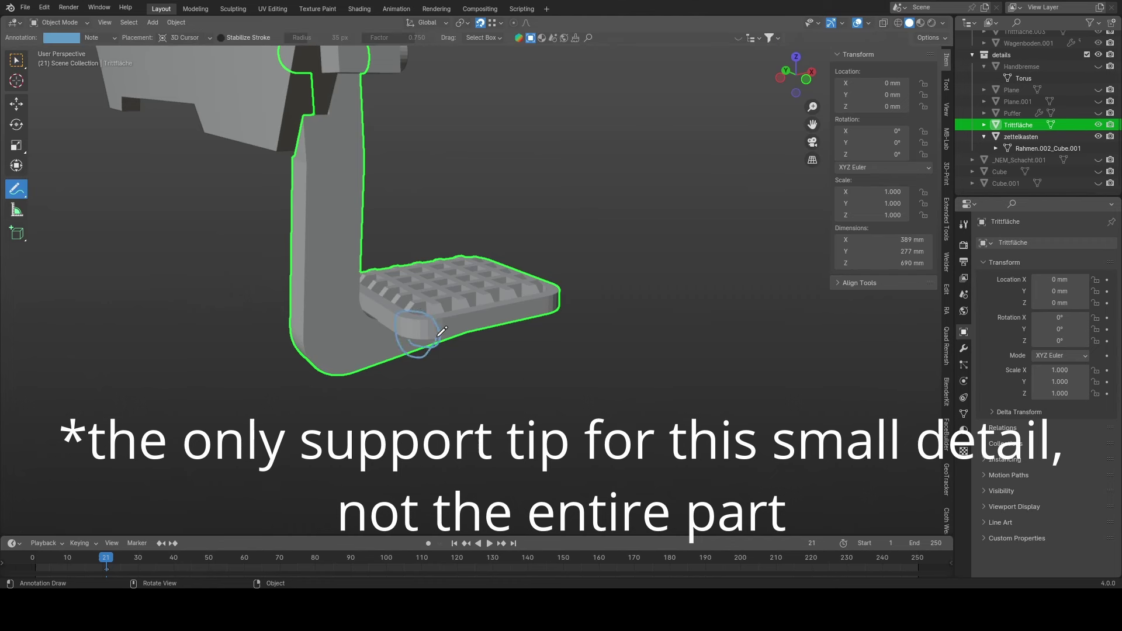
key(ctrl+z)
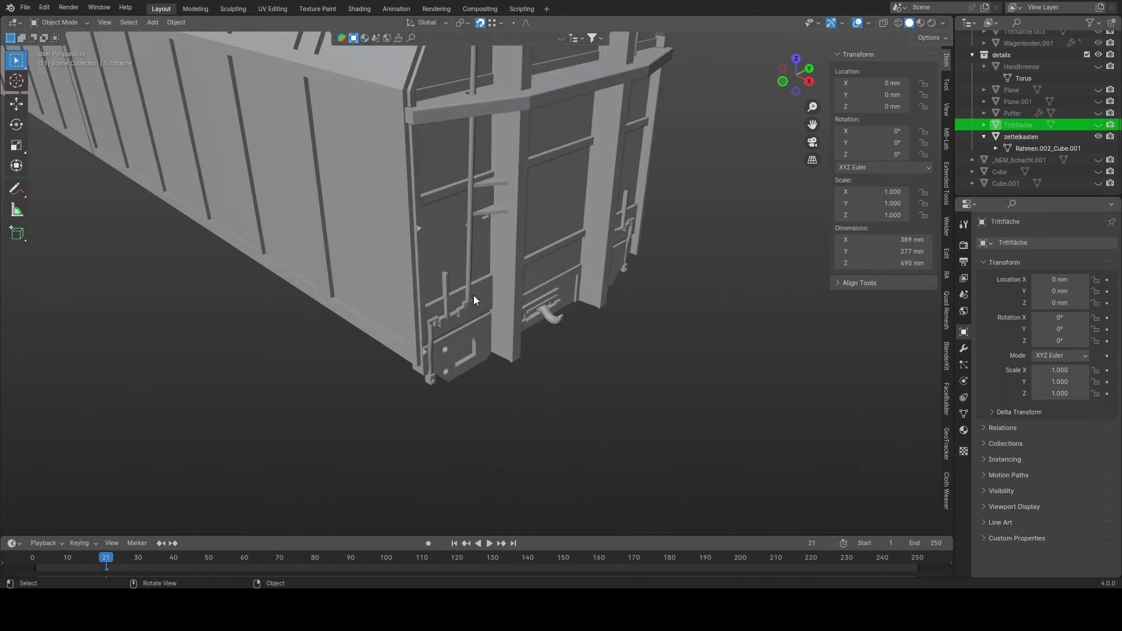
Step: Orbit and zoom around the wagon end and step area to examine the underframe mounts
shift+middle_drag(472, 290, 475, 240)
scroll(475, 269, up, 6)
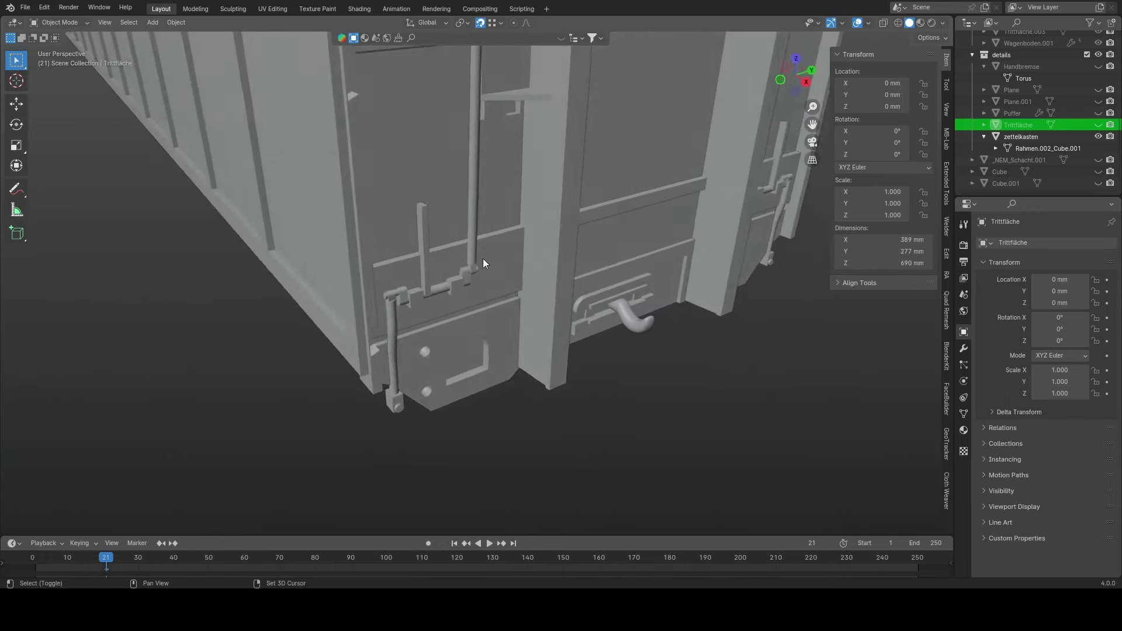
scroll(564, 244, down, 5)
scroll(568, 198, up, 3)
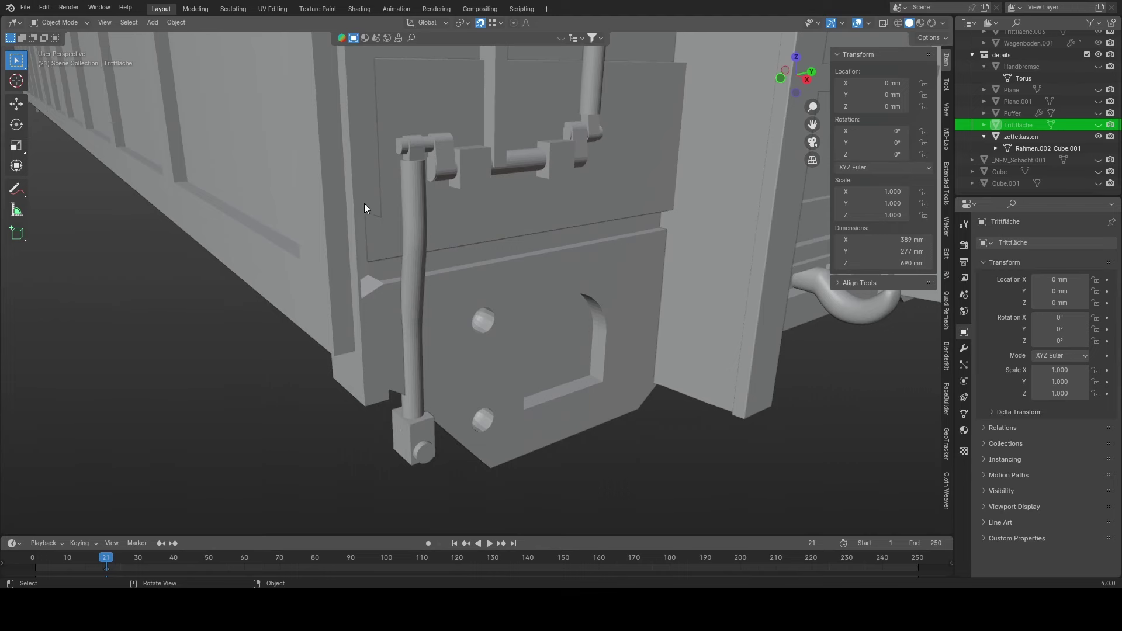
middle_drag(594, 156, 493, 173)
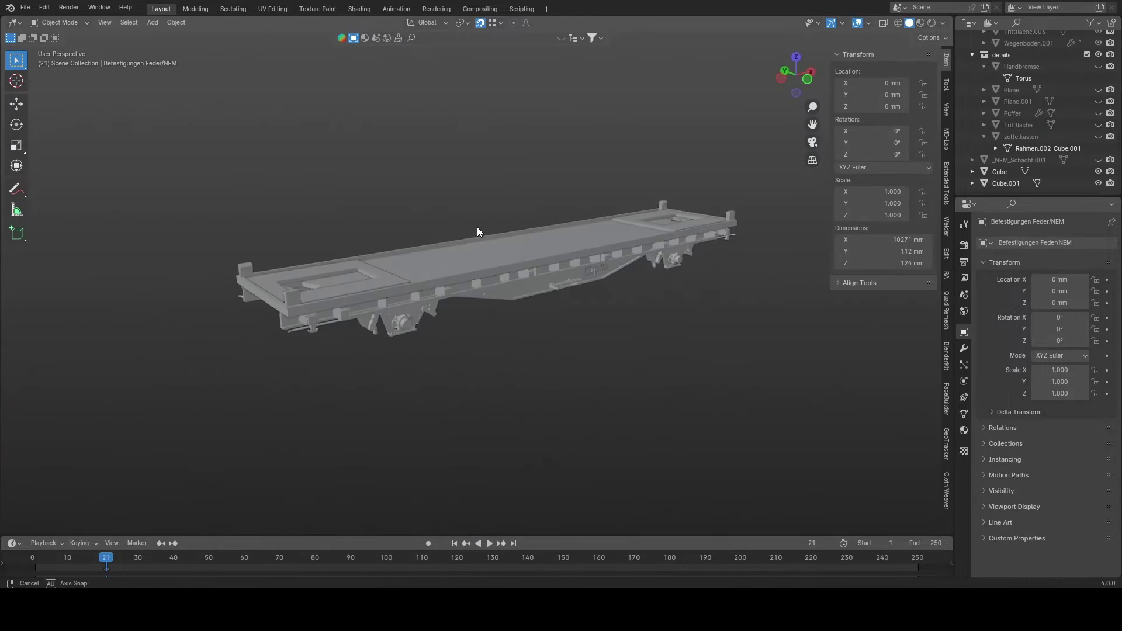
Step: Orbit close around the assembled wagon's underside to an angled view
middle_drag(477, 231, 622, 233)
middle_drag(503, 295, 729, 277)
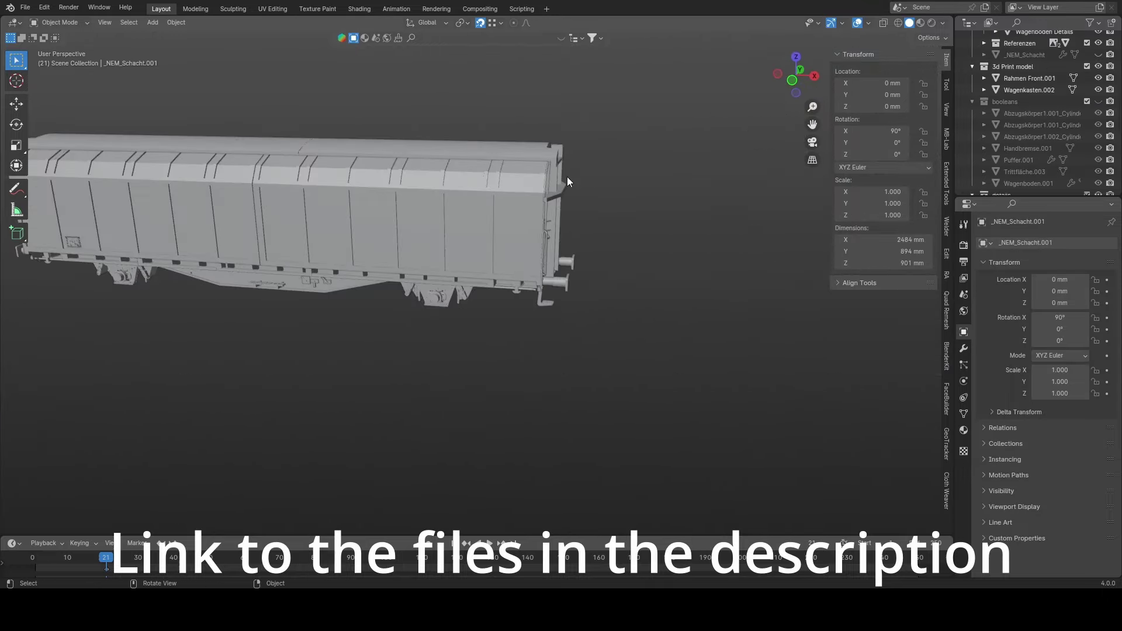